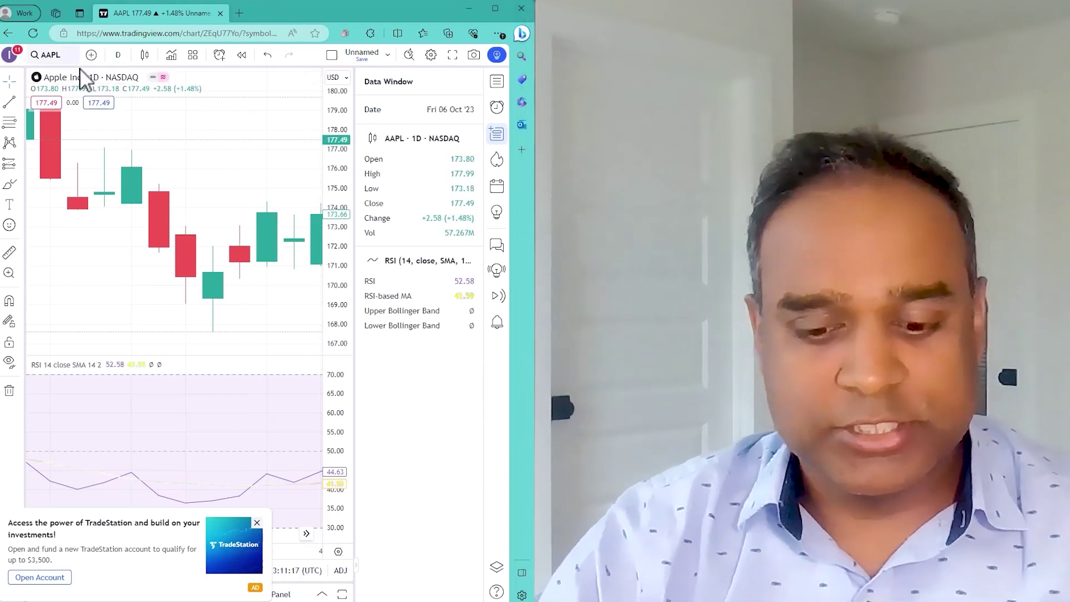
Switch the TradingView chart's ticker to MSFT
click(82, 76)
text(MSFT)
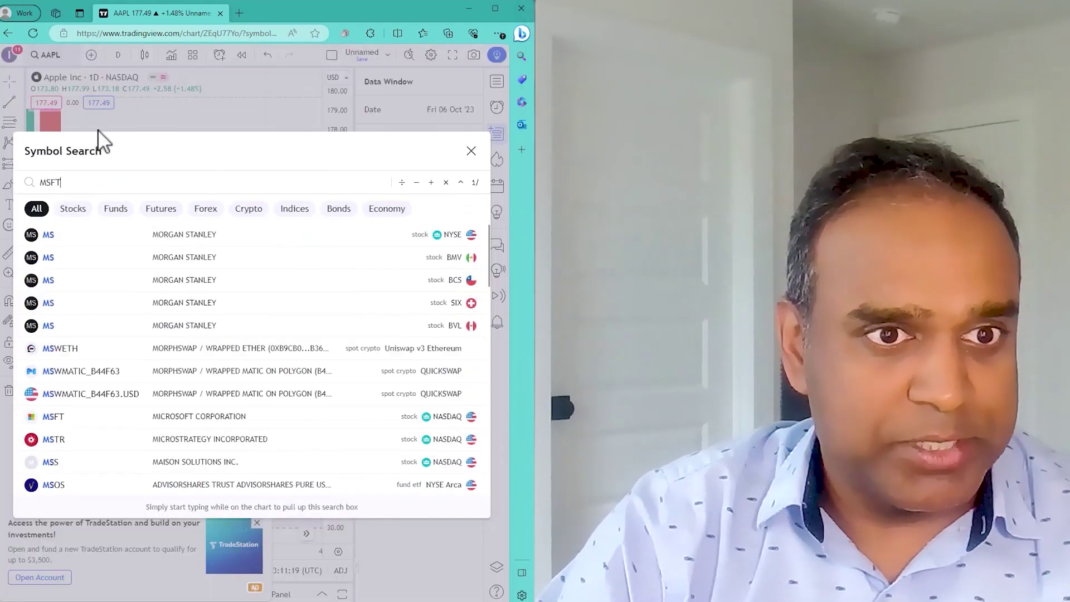
key(Return)
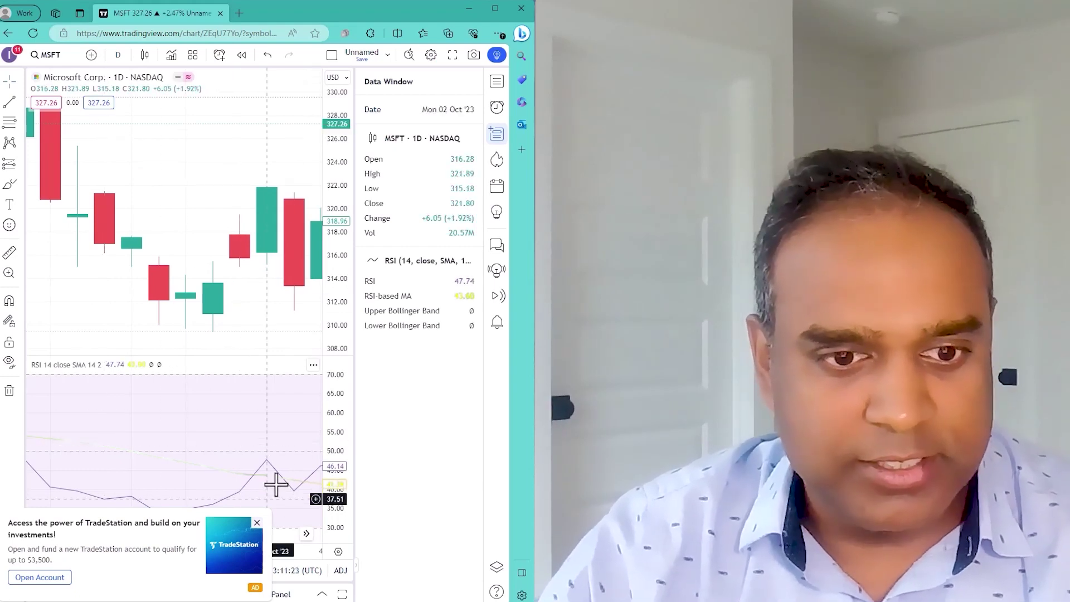
Show the latest MSFT daily bars zoomed out, and select the RSI line to read 54.64
click(306, 533)
scroll(281, 543, up, 5)
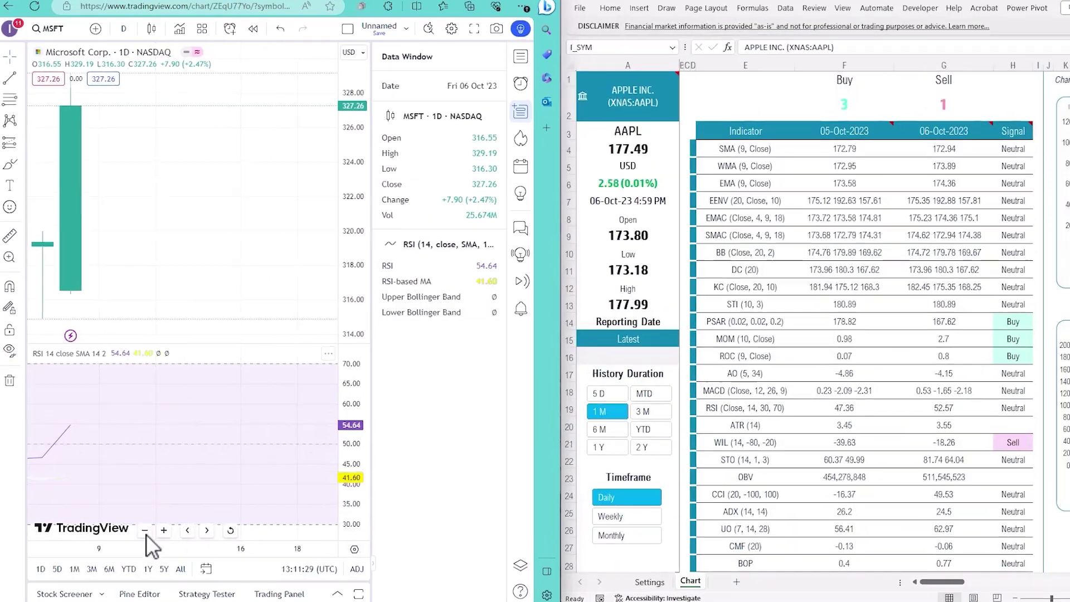
click(137, 534)
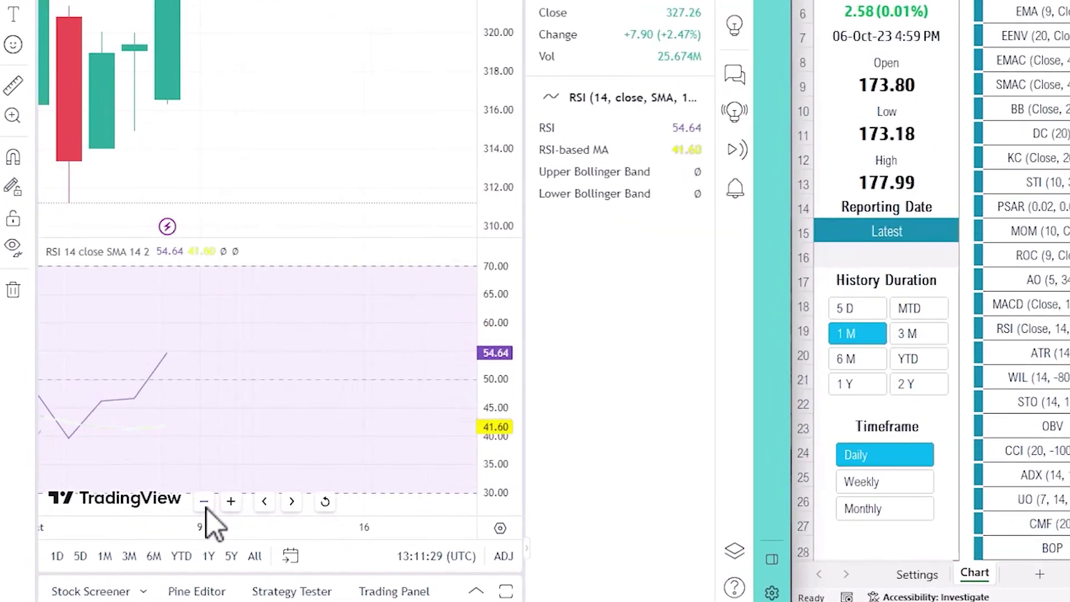
click(226, 354)
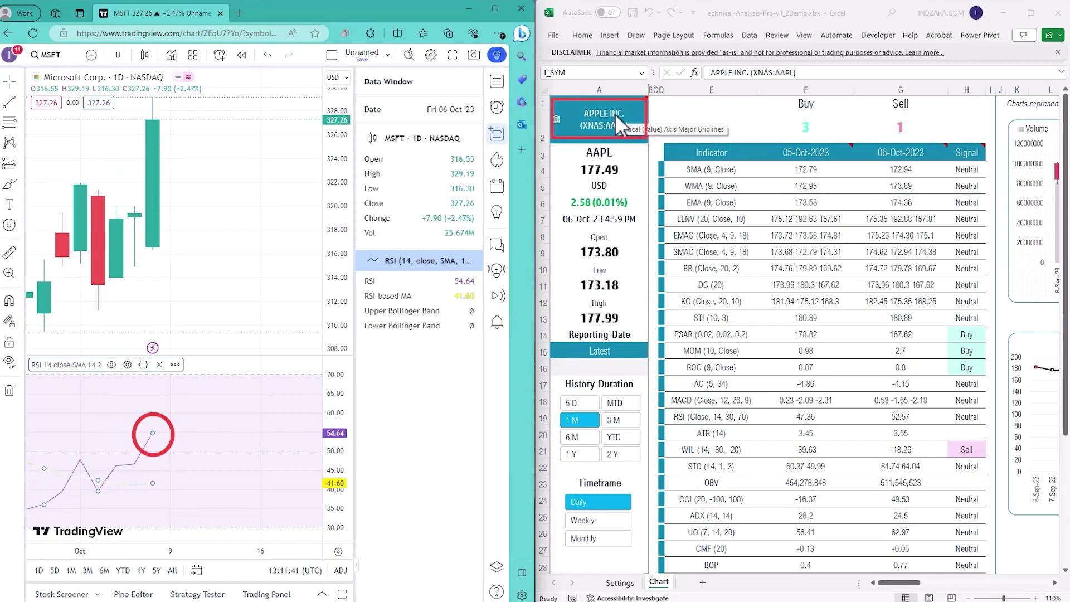
Enter MSFT in cell A1 and resolve it to Microsoft Corporation on Nasdaq
mouse_move(618, 120)
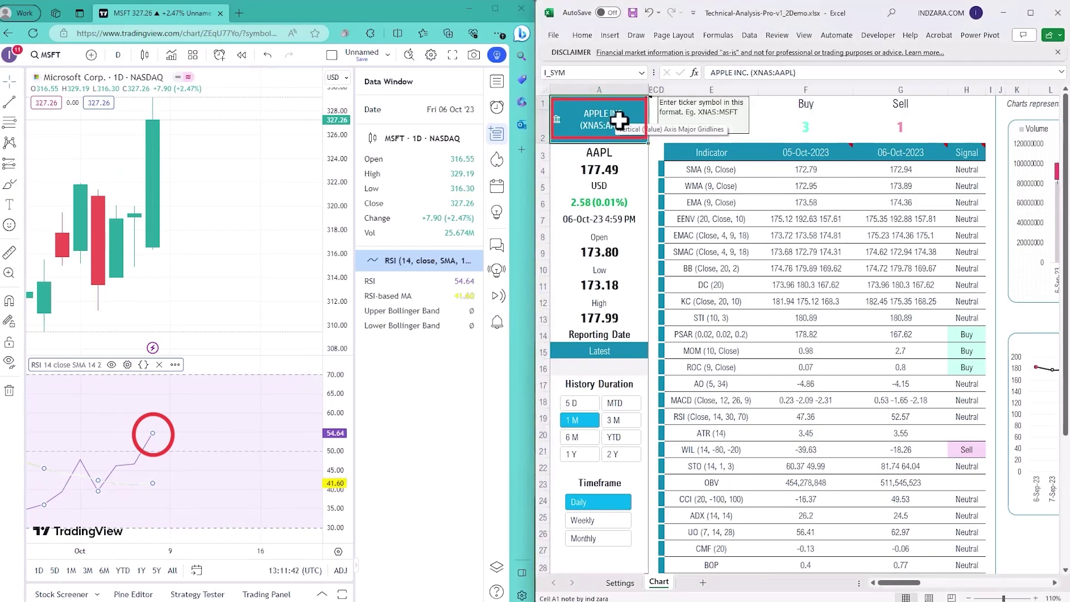
text(MSFT)
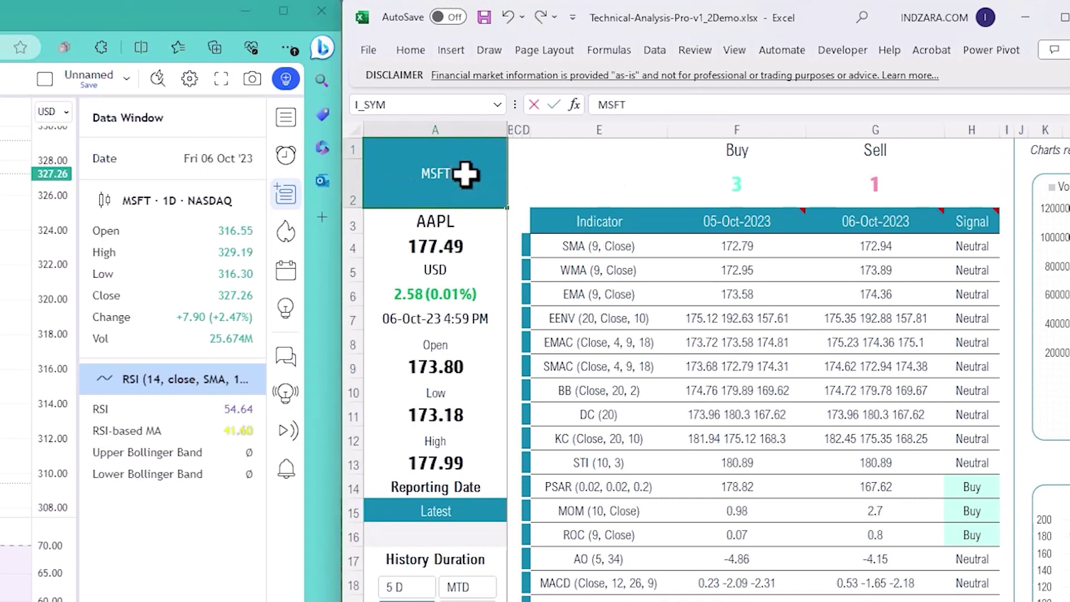
key(Return)
click(465, 174)
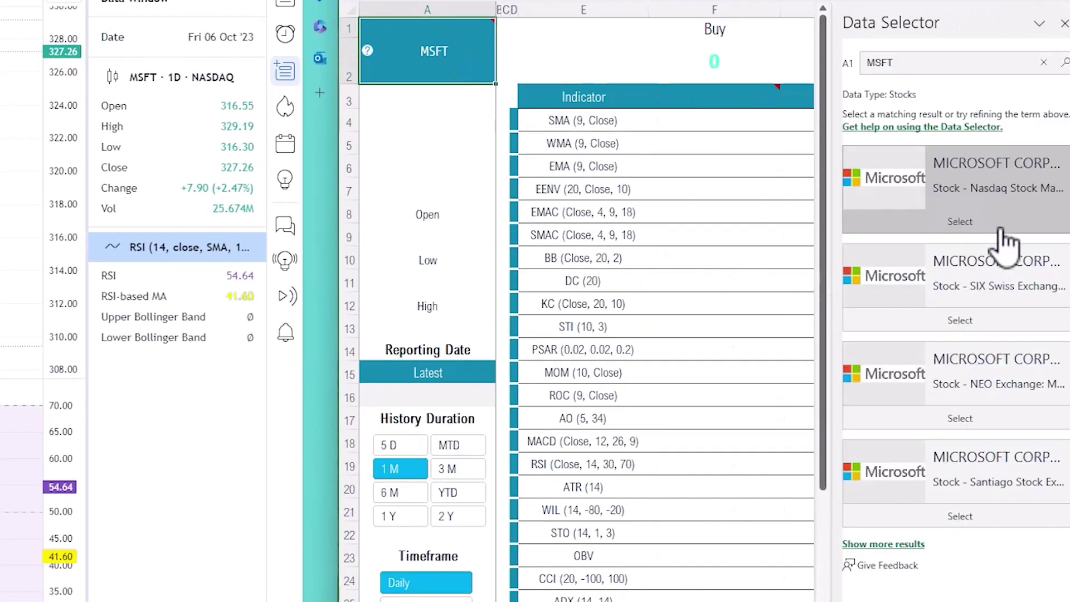
click(1001, 230)
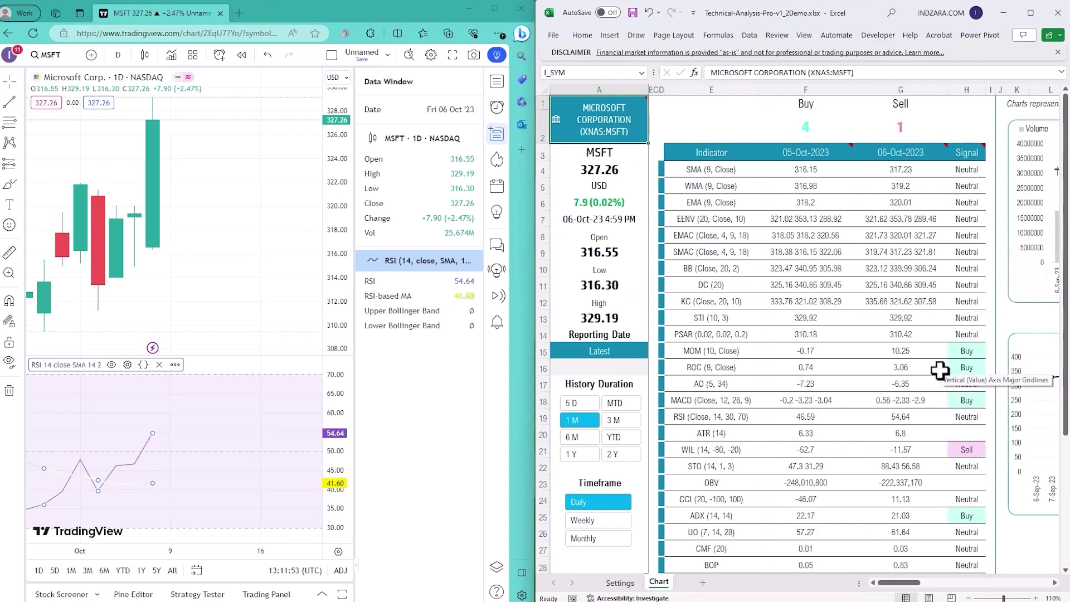
Check the RSI row: 54.64 for 06-Oct (G19) and 46.59 for 05-Oct (F19)
click(903, 420)
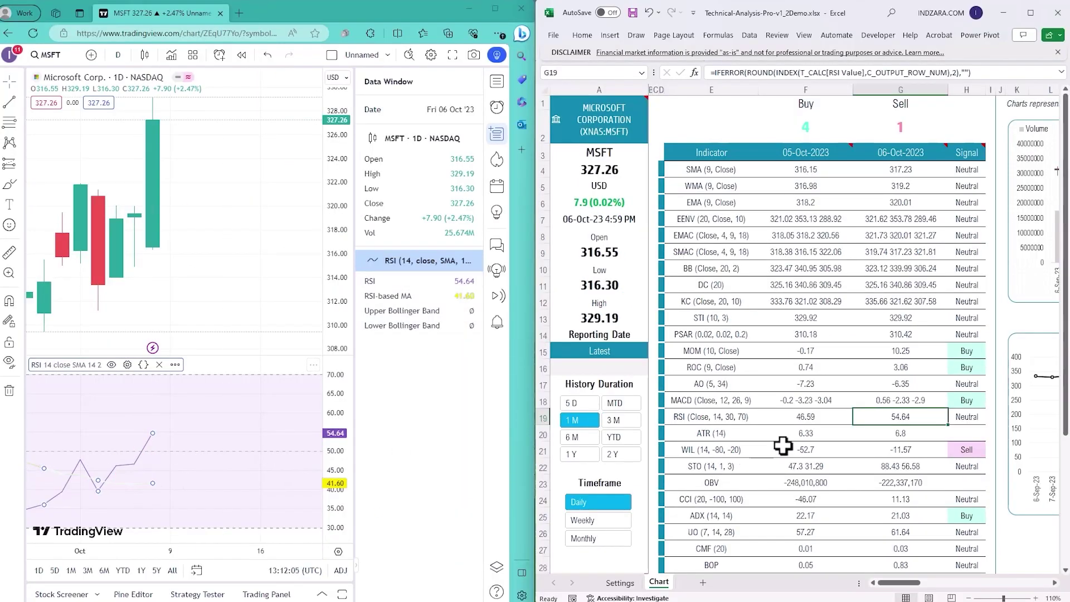
click(802, 418)
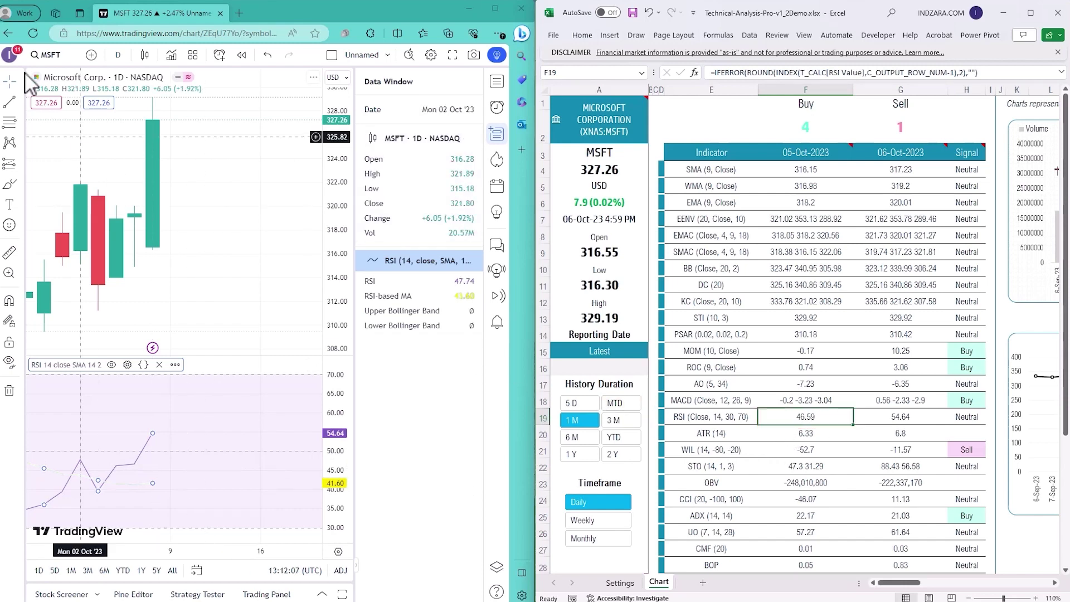
click(42, 53)
Enter TSLA in Symbol Search so the chart shows Tesla with RSI 54.80
text(TSLA)
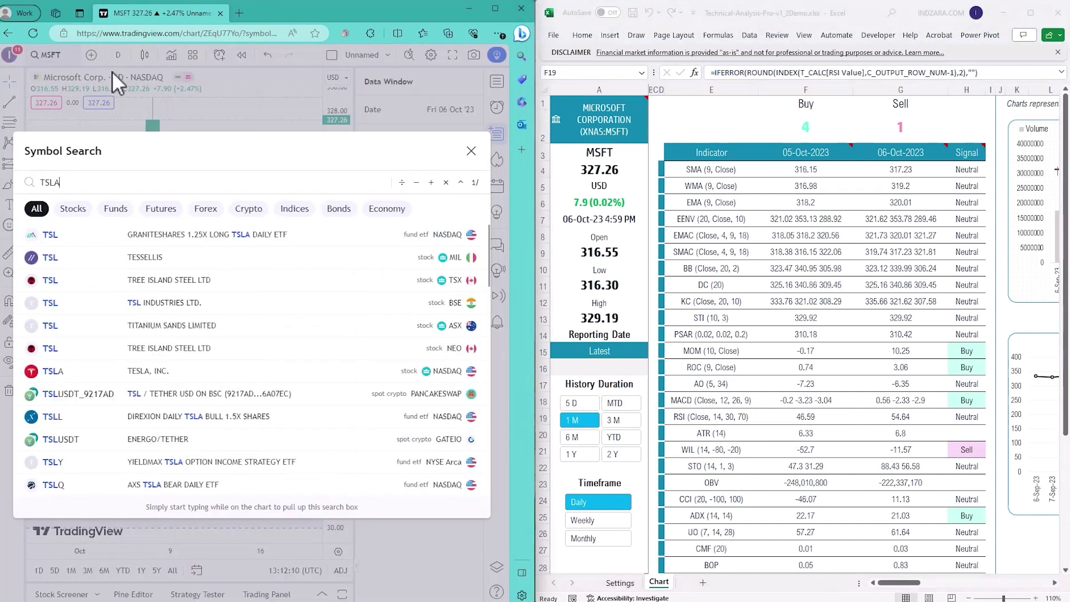
key(Escape)
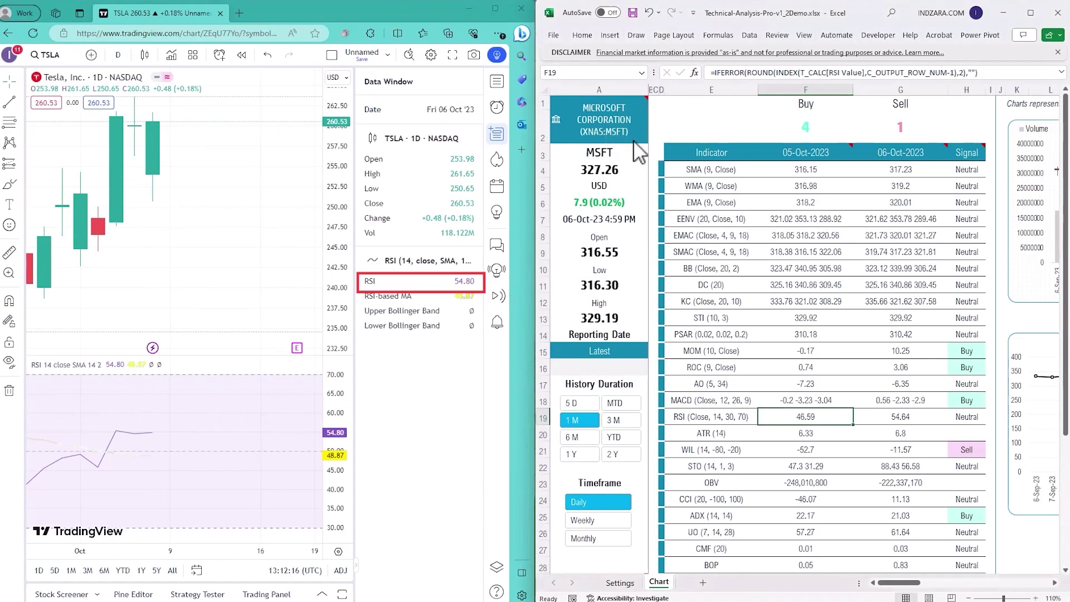
Set A1 to TSLA as Tesla, Inc. (Nasdaq), then verify RSI 54.8 (06-Oct) and 54.51 (05-Oct)
mouse_move(633, 130)
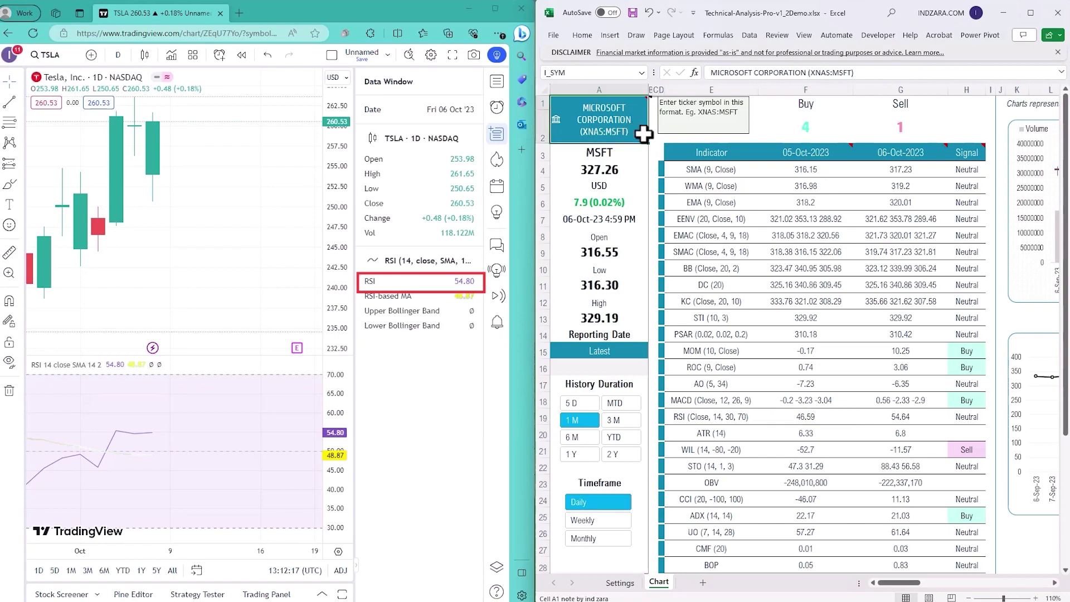
text(TSLA)
key(Return)
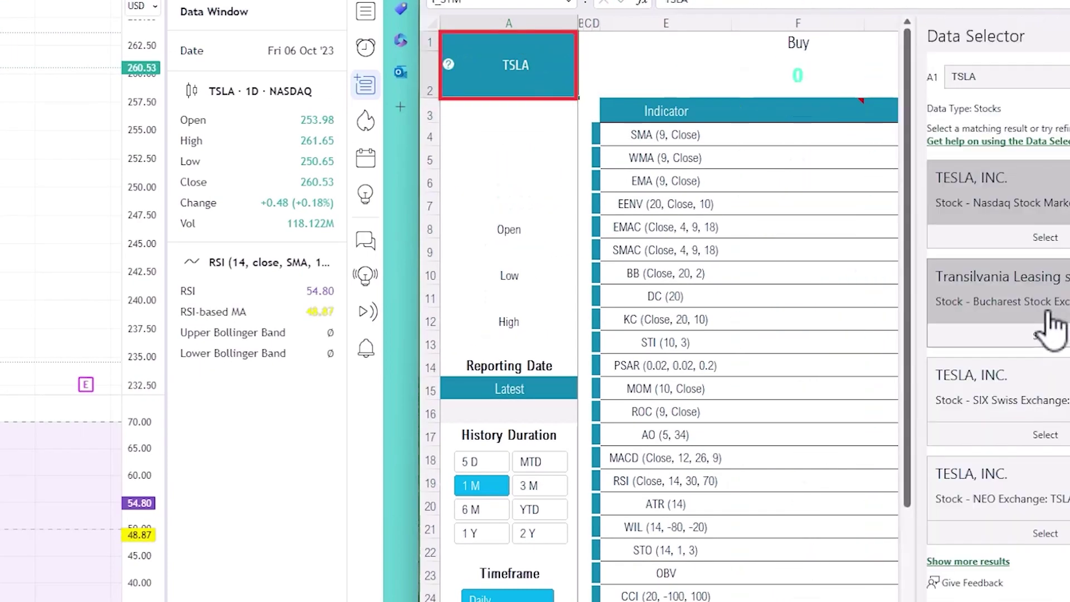
click(1045, 237)
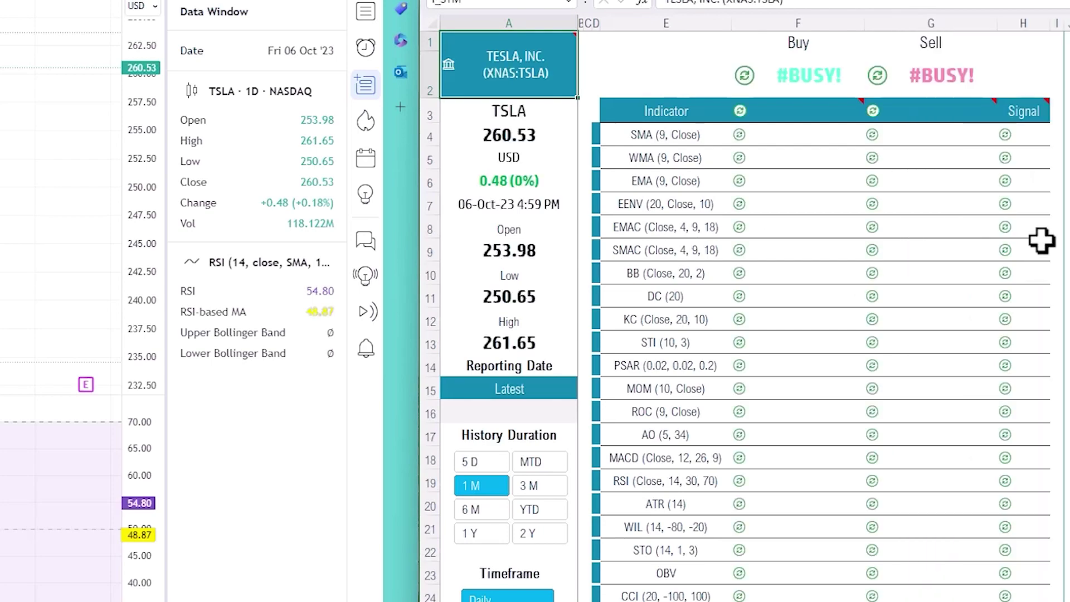
click(937, 484)
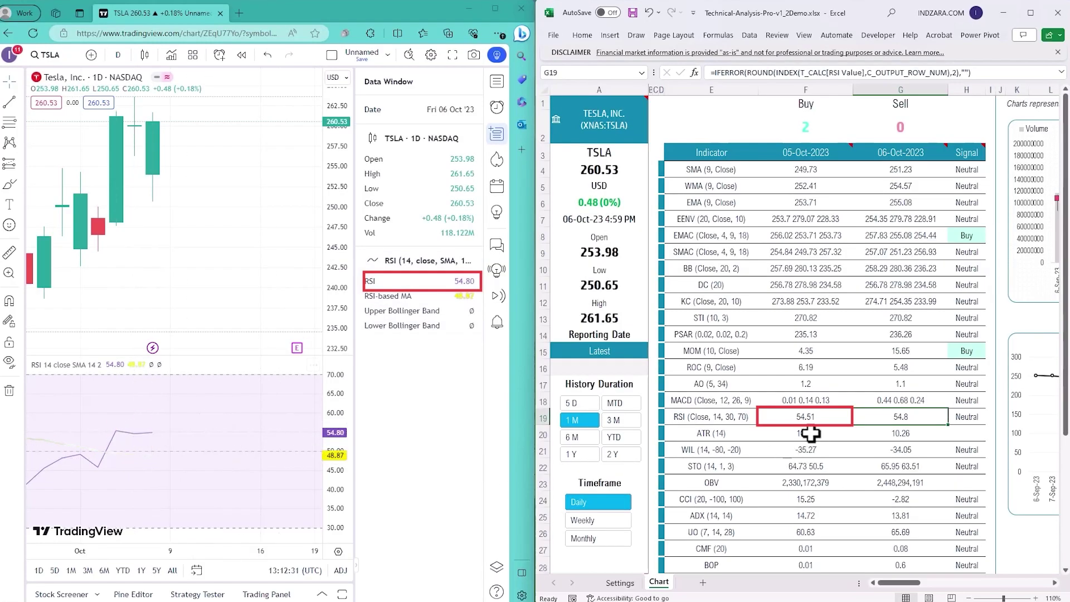
key(Left)
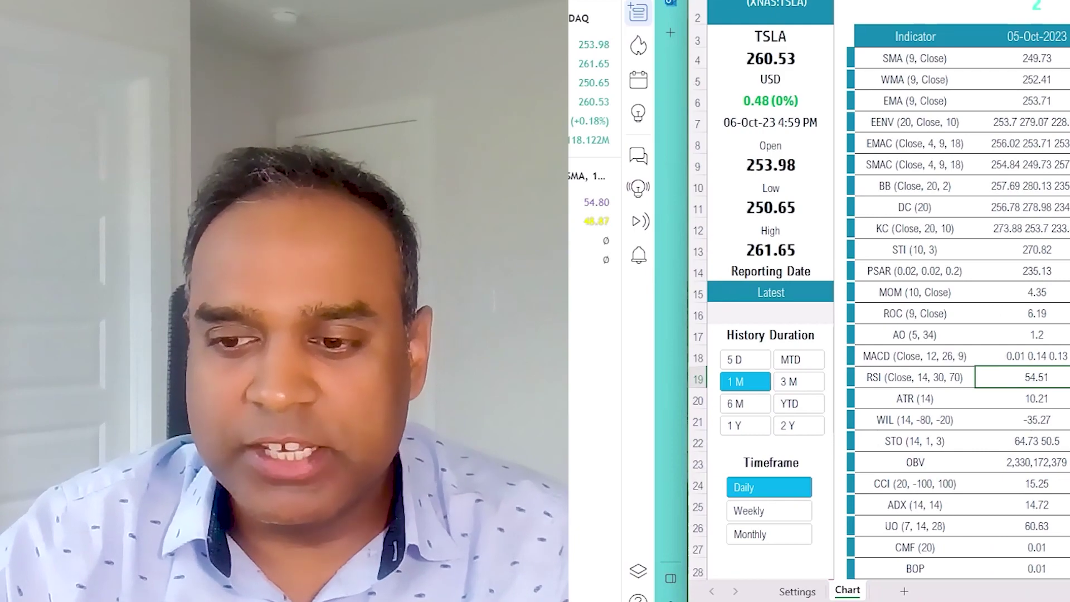
drag(886, 583, 1025, 586)
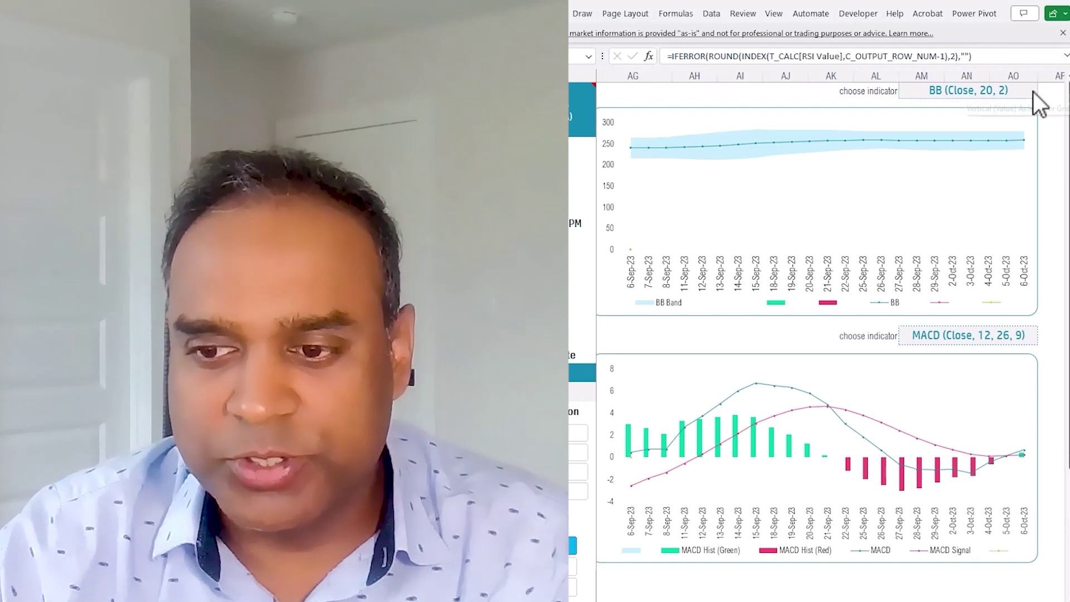
click(1028, 89)
click(1043, 92)
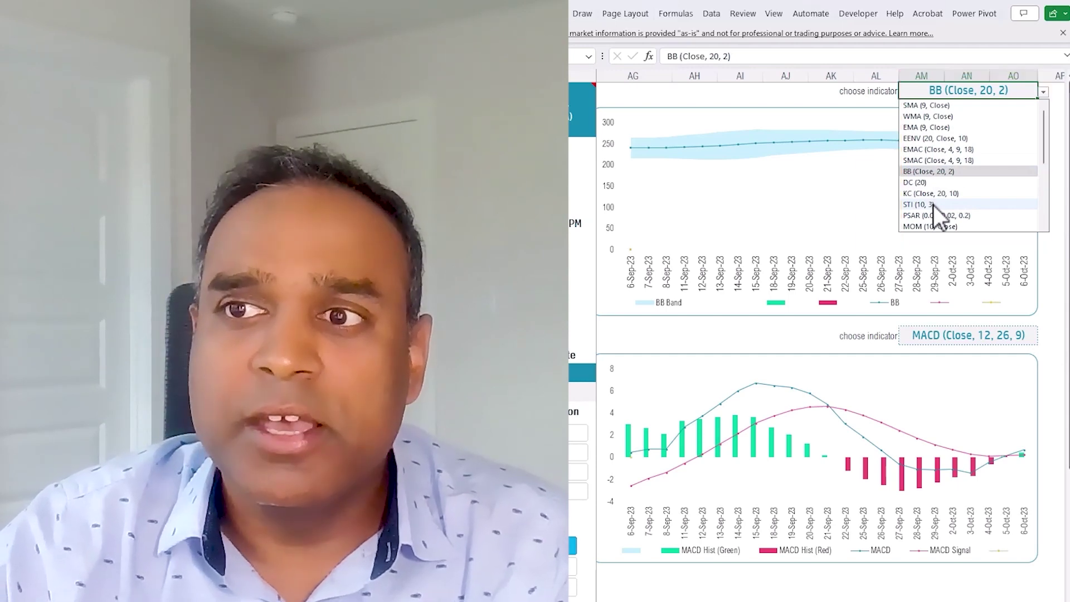
click(846, 102)
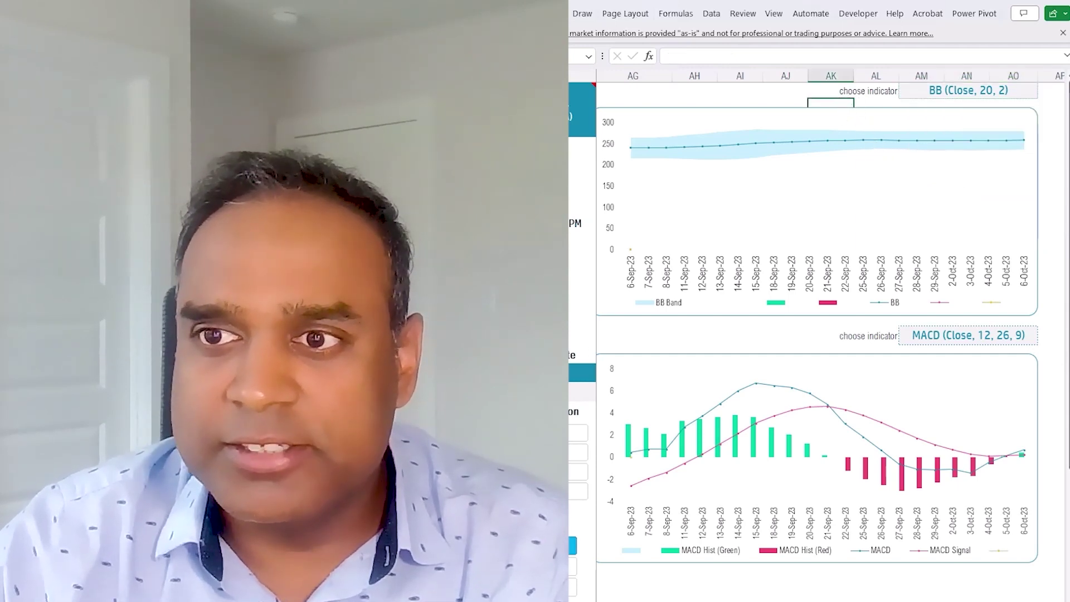
key(ctrl+Home)
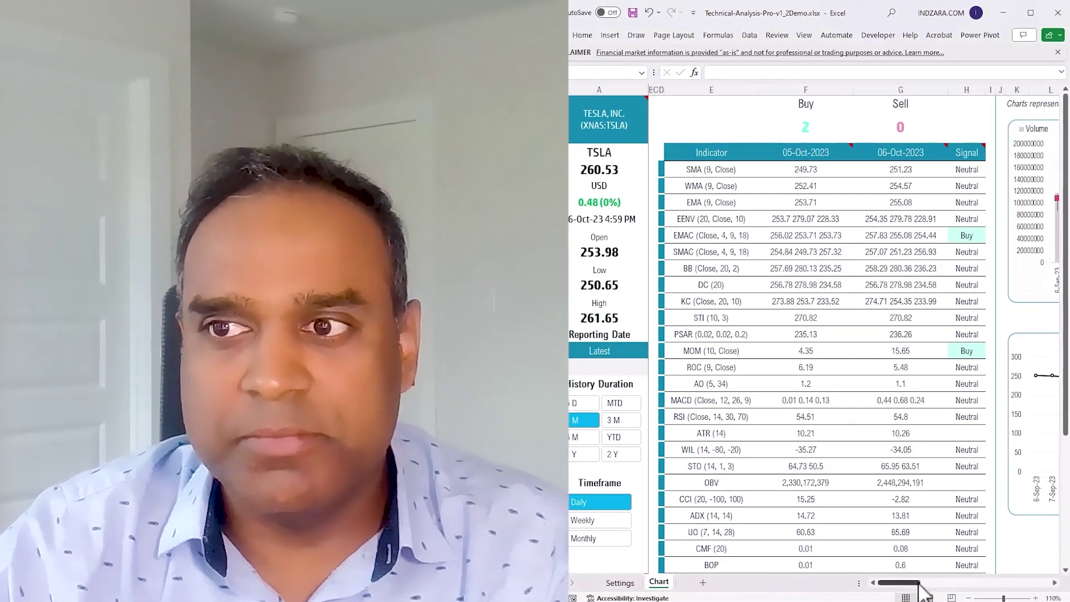
Scroll right to the closing-price chart and keep its EMA (9, Close) indicator
drag(914, 585, 949, 582)
click(1036, 318)
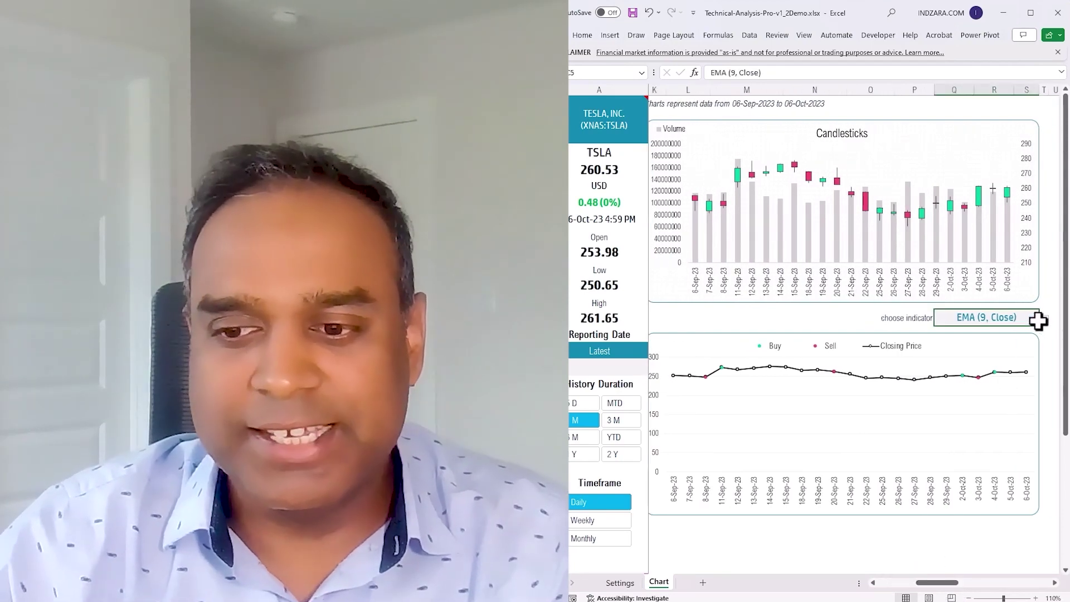
click(1044, 321)
key(Escape)
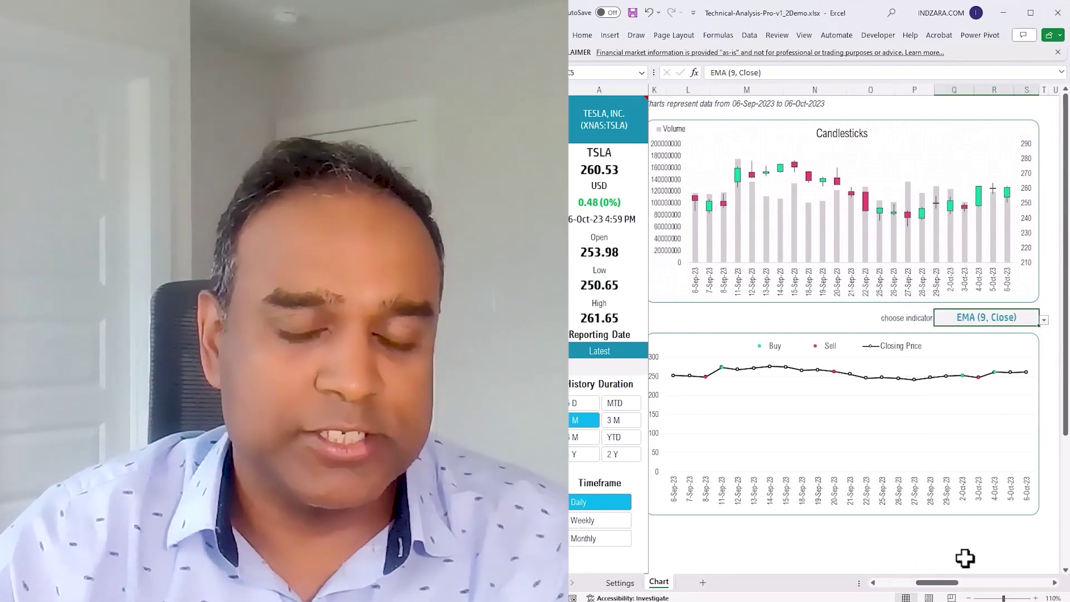